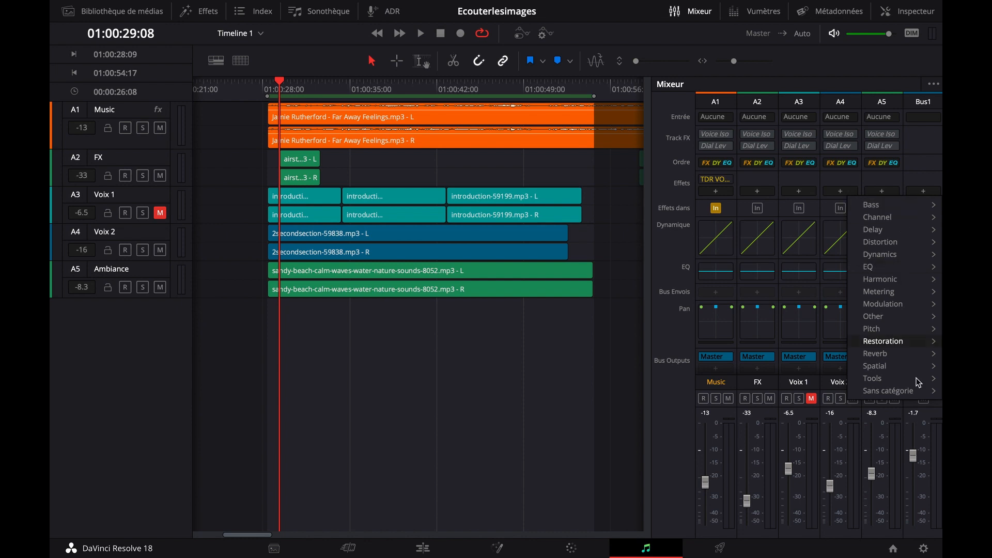
Step: Add the Acon Digital Verberate Basic 2 reverb to the Master bus's effects
{"action": "mouse_move", "coordinate": [909, 399]}
{"action": "left_click", "coordinate": [810, 402]}
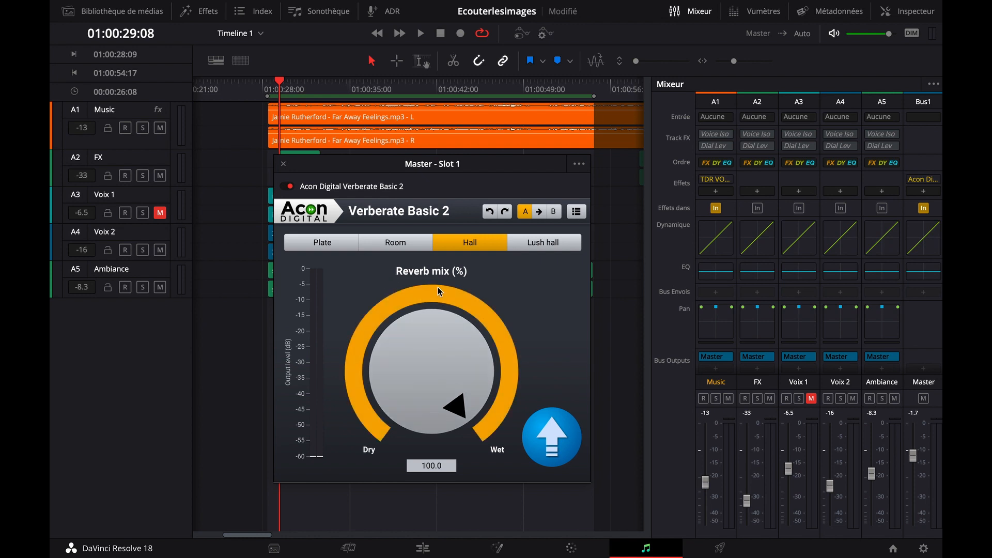
Step: Go through Verberate's Plate, Room, Hall and Lush hall reverb types, ending on Hall
{"action": "left_click", "coordinate": [337, 245]}
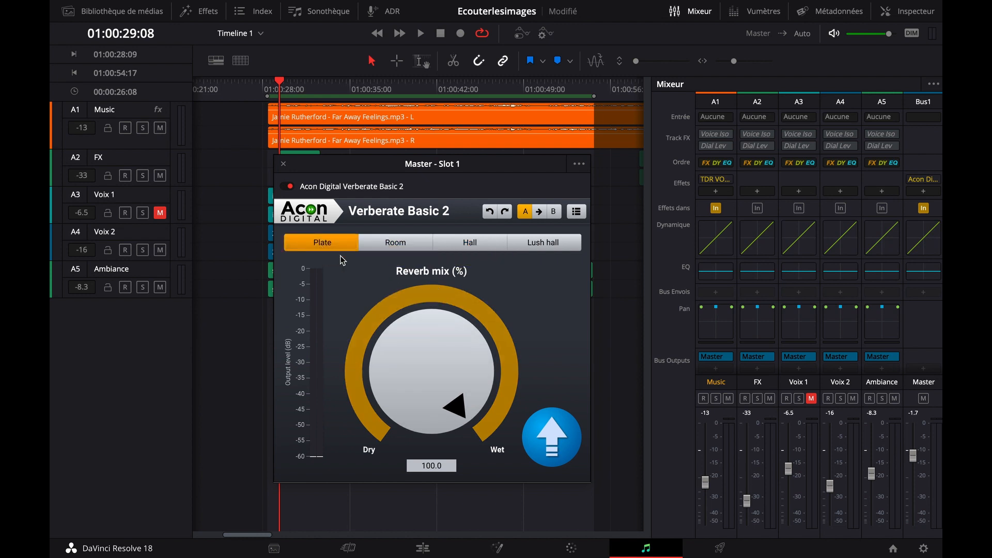
{"action": "left_click", "coordinate": [398, 246]}
{"action": "left_click", "coordinate": [470, 249]}
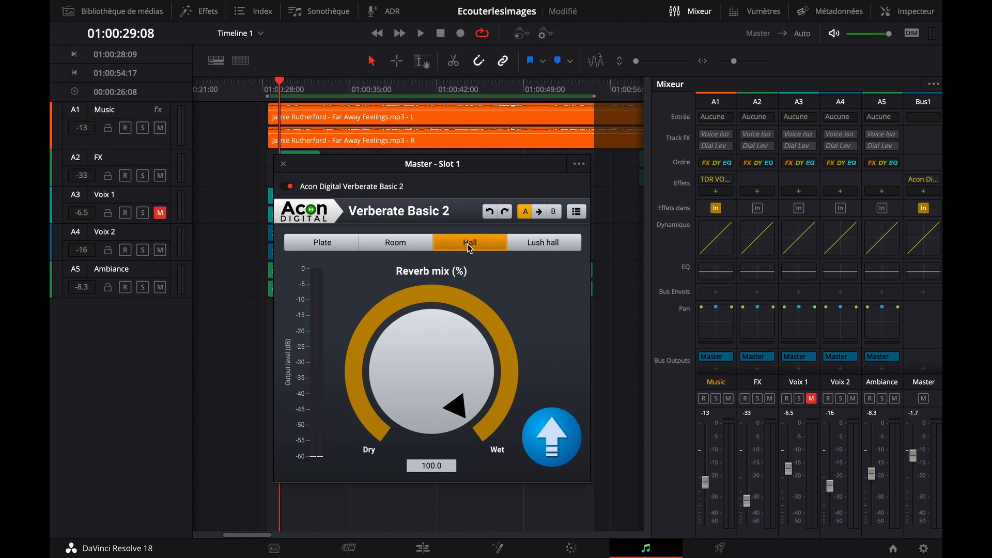
{"action": "left_click", "coordinate": [551, 252]}
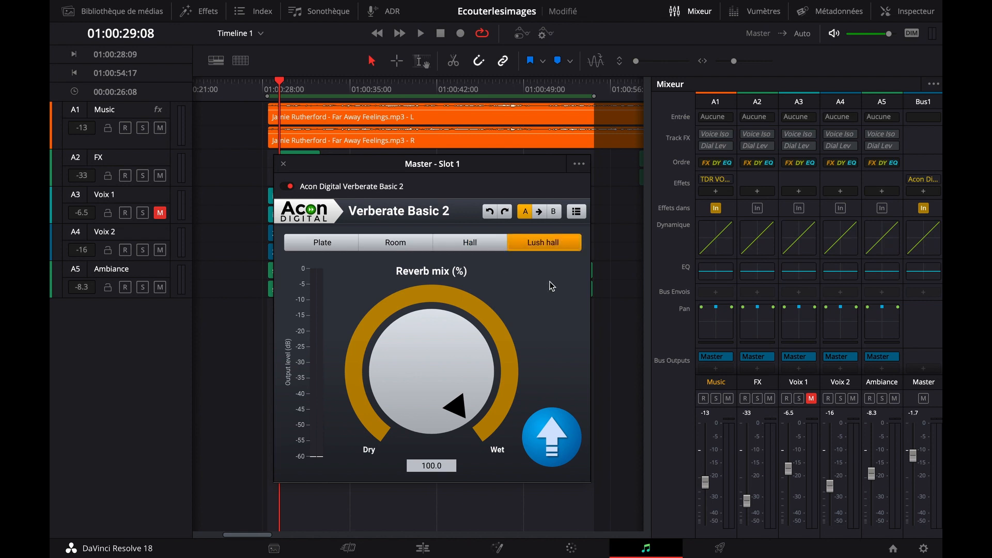
{"action": "left_click", "coordinate": [324, 246]}
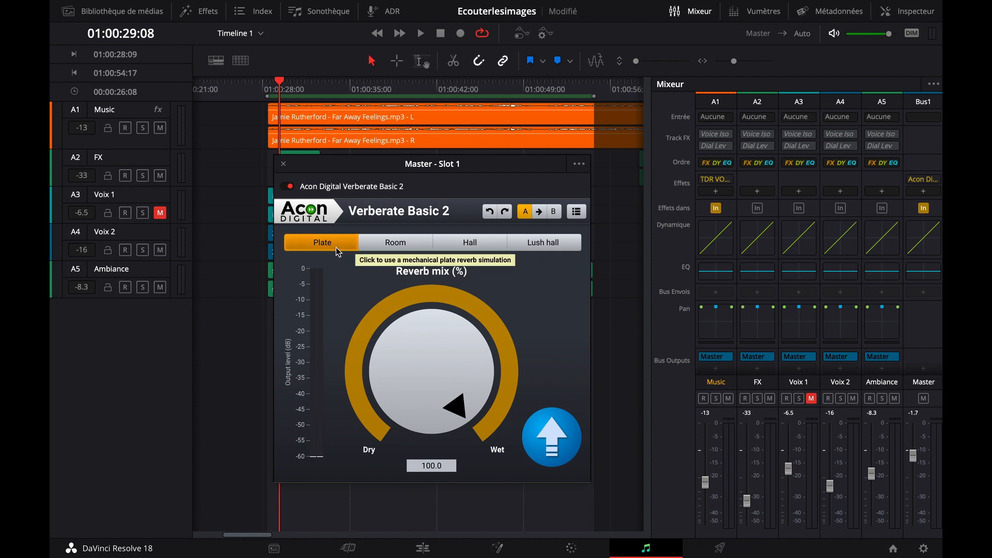
{"action": "left_click", "coordinate": [397, 245]}
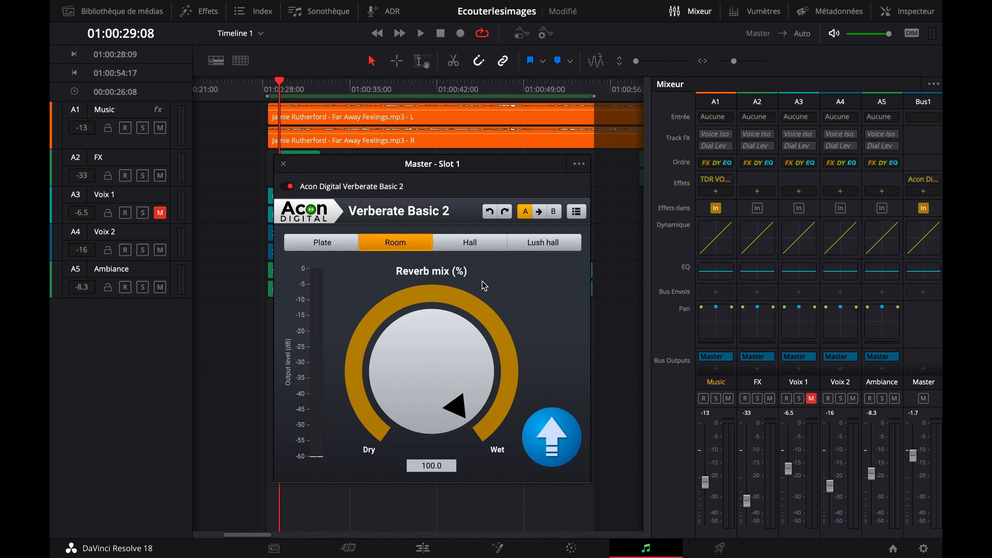
{"action": "left_click", "coordinate": [484, 242]}
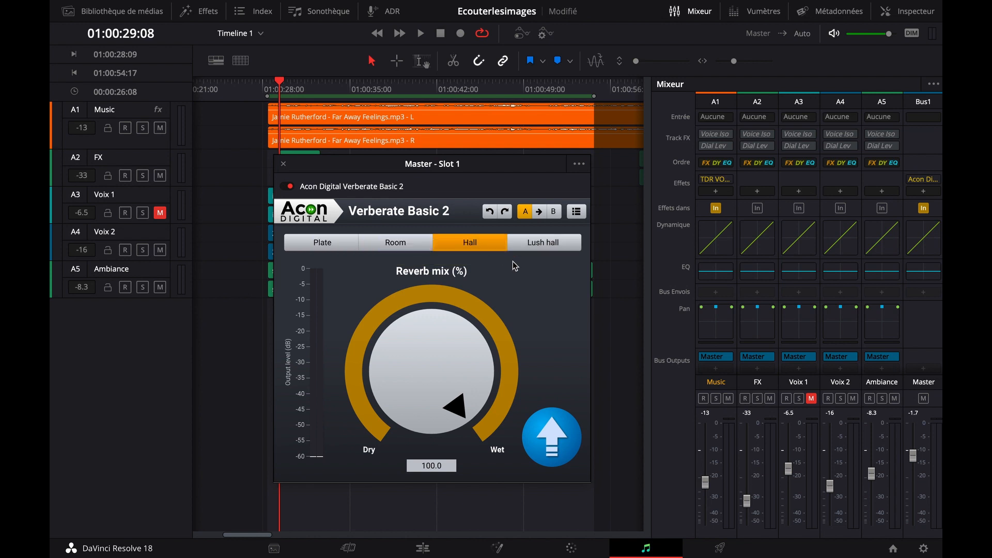
{"action": "left_click_drag", "start_coordinate": [486, 321], "coordinate": [144, 129]}
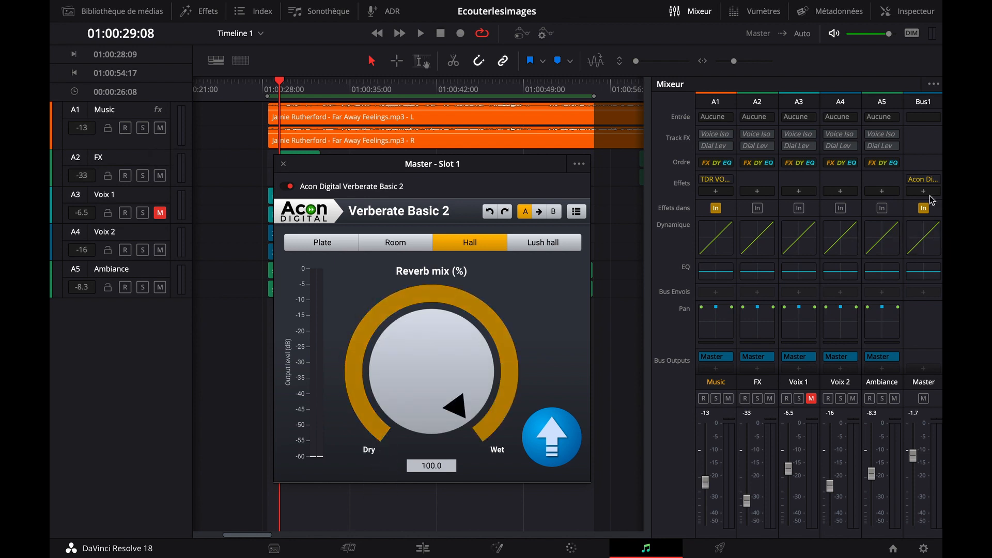
Step: Play the timeline with the Plate reverb type and lower the reverb mix to about 15.2%
{"action": "key", "text": "space"}
{"action": "left_click", "coordinate": [330, 243]}
{"action": "left_click_drag", "start_coordinate": [362, 362], "coordinate": [387, 427]}
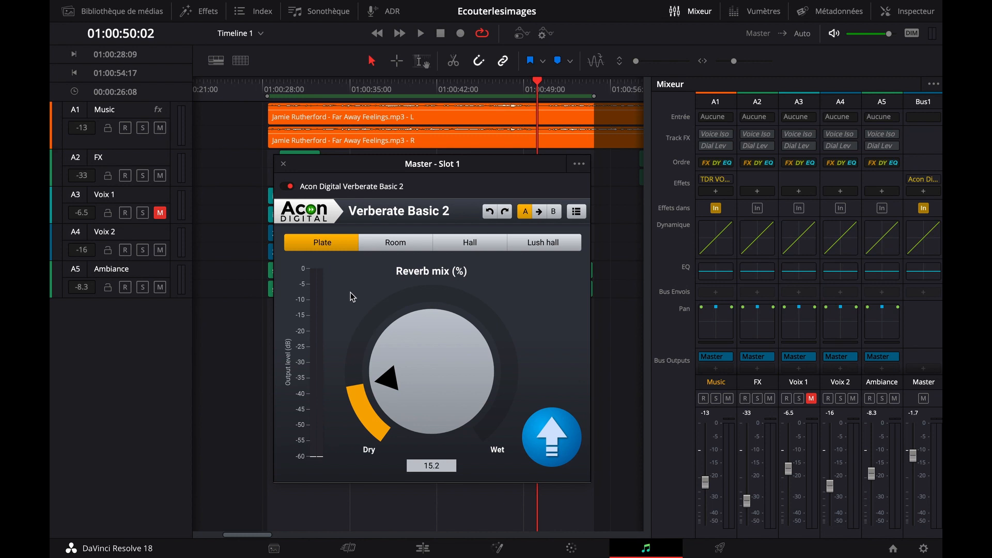
Step: Audition the Room, Hall and Lush hall types during playback, raising the reverb mix to about 25.5% on Hall
{"action": "key", "text": "space"}
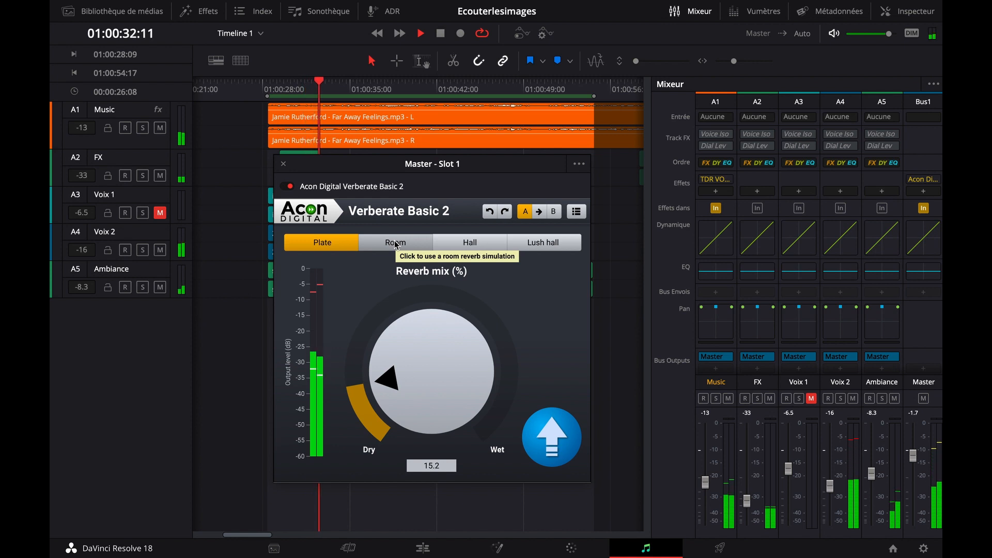
{"action": "left_click", "coordinate": [396, 243]}
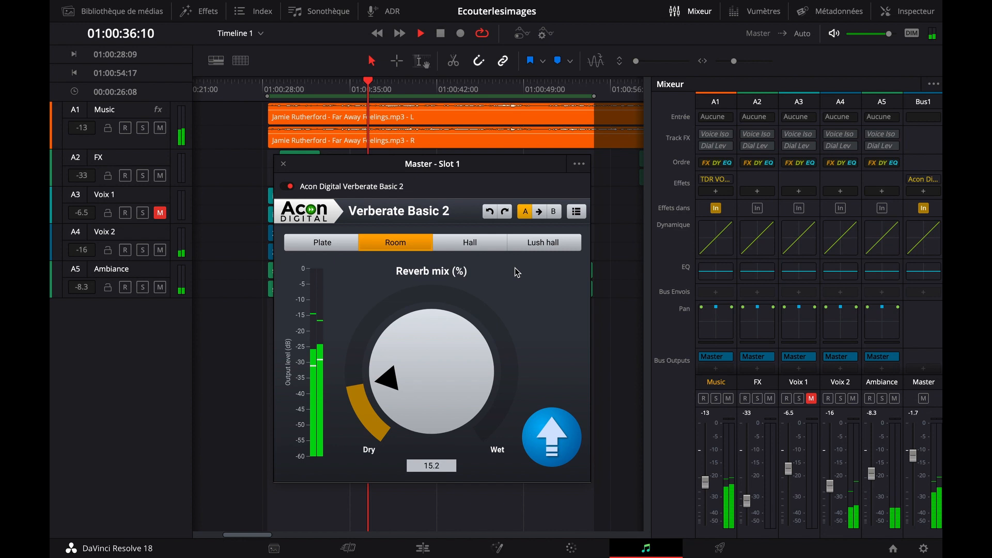
{"action": "left_click", "coordinate": [474, 246]}
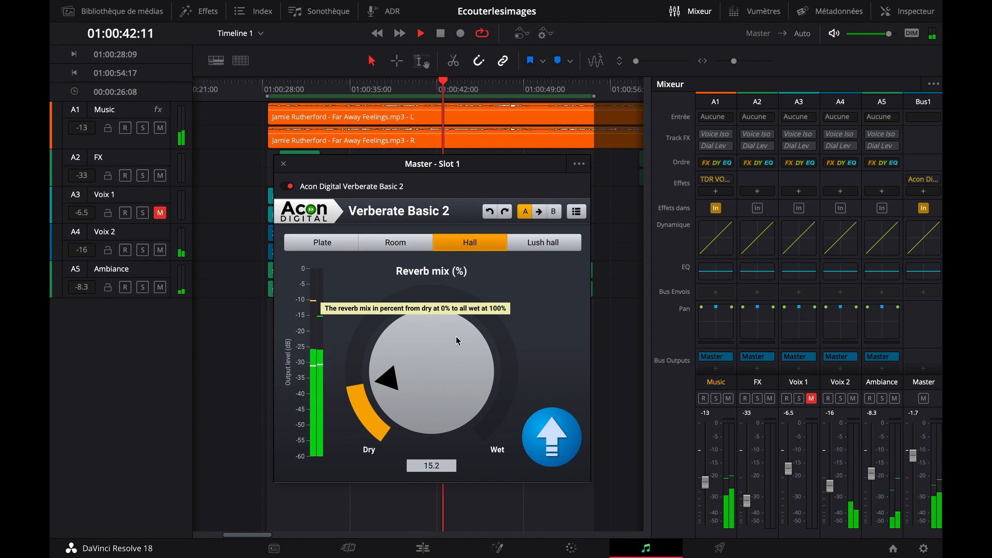
{"action": "mouse_move", "coordinate": [387, 379]}
{"action": "left_mouse_down"}
{"action": "mouse_move", "coordinate": [382, 361]}
{"action": "mouse_move", "coordinate": [386, 377]}
{"action": "left_mouse_up"}
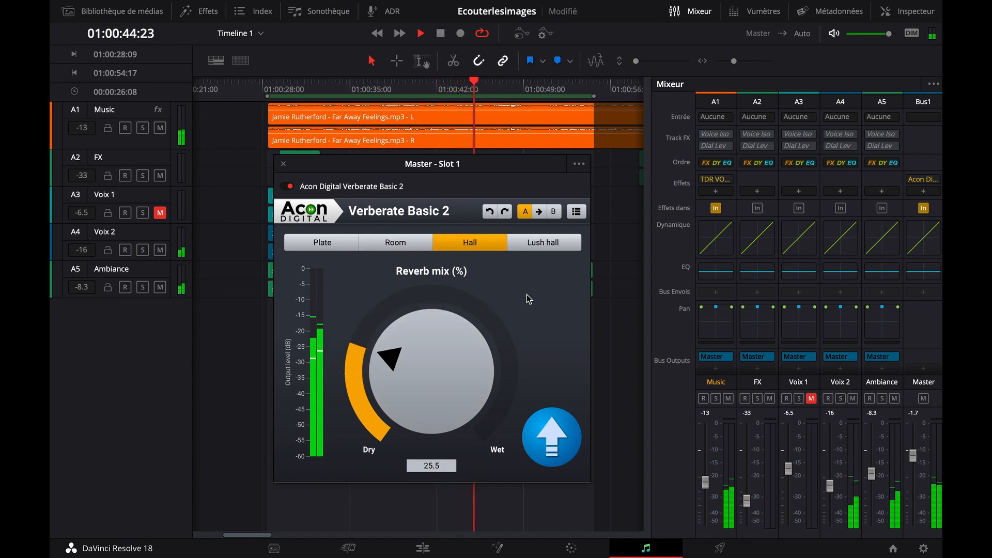
{"action": "left_click", "coordinate": [548, 244]}
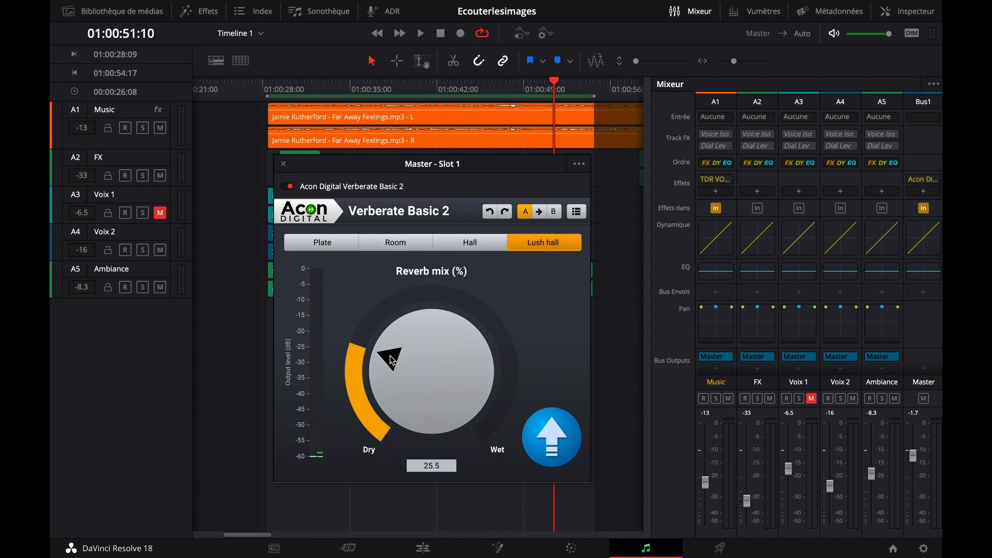
Step: Lower the reverb mix to about 17% and switch the reverb type to Hall and to Plate
{"action": "left_click_drag", "start_coordinate": [391, 360], "coordinate": [386, 377]}
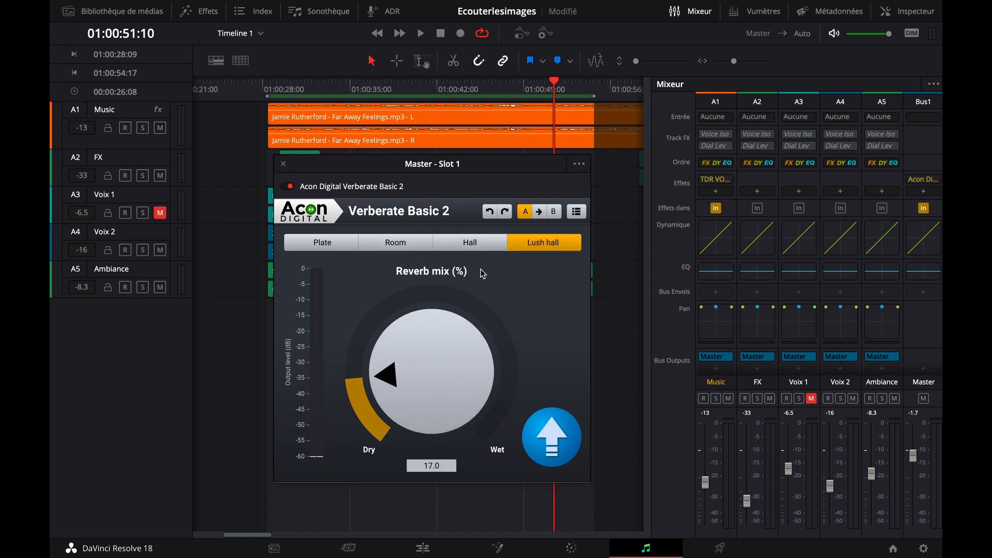
{"action": "left_click", "coordinate": [474, 247]}
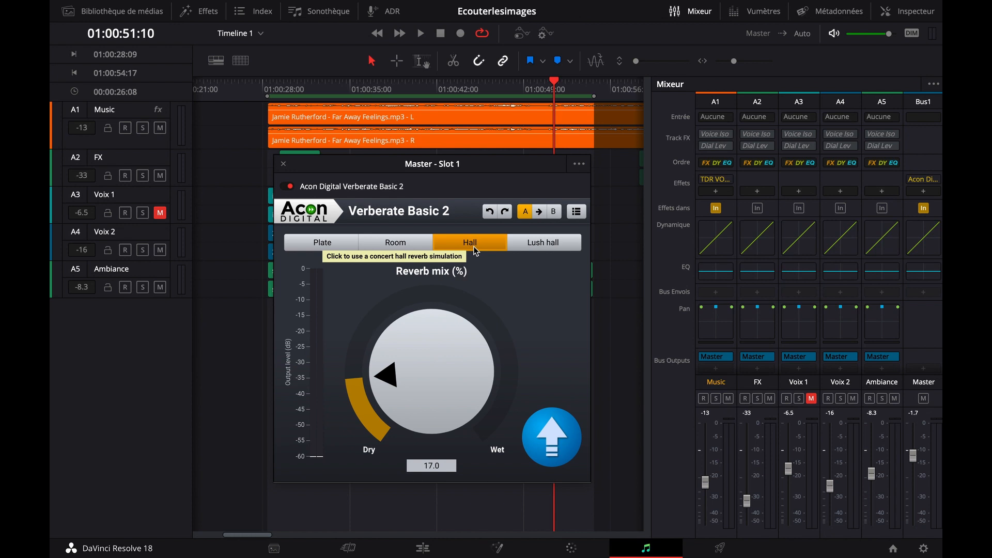
{"action": "left_click", "coordinate": [320, 243]}
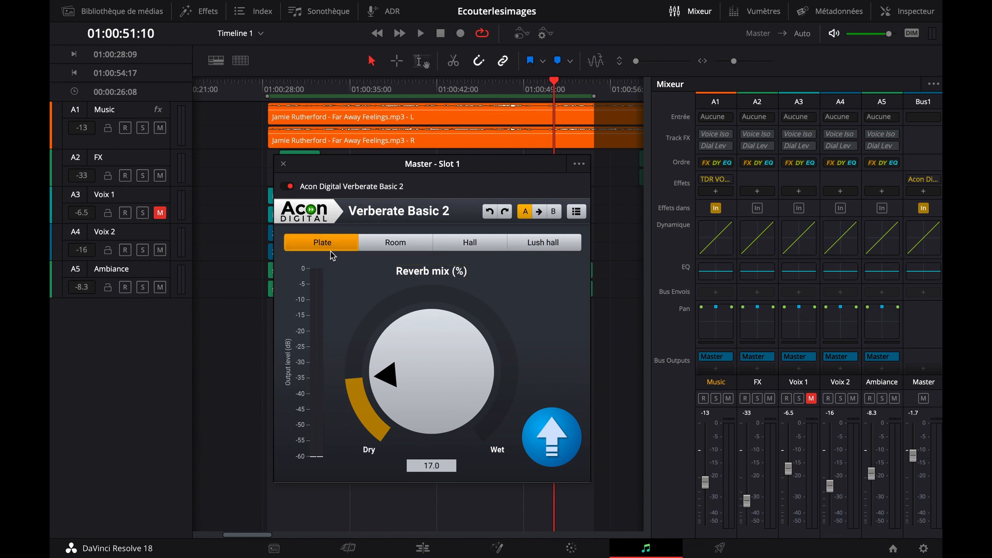
Step: Choose the Room reverb type and reduce the reverb mix to about 10.2% while playing the loop from its start
{"action": "left_click", "coordinate": [390, 244]}
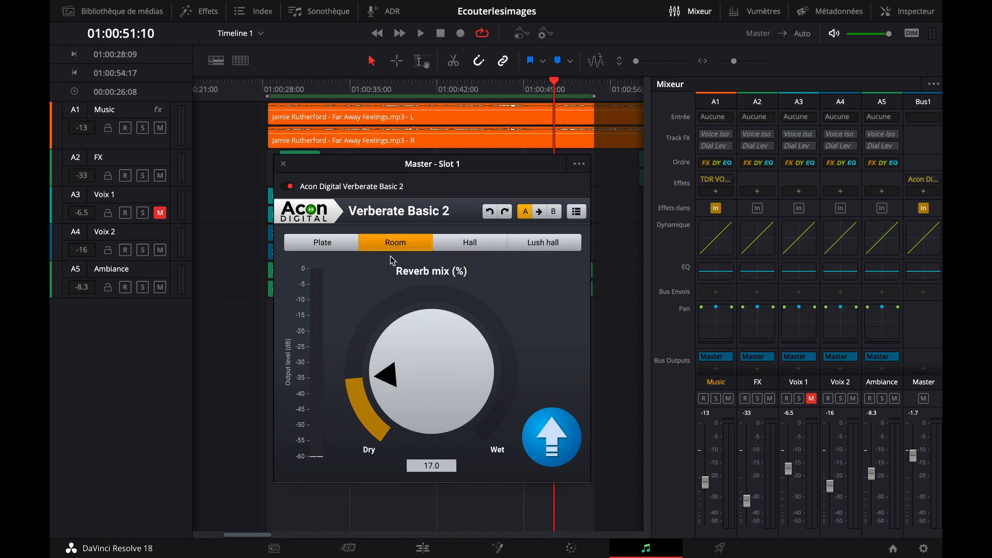
{"action": "key", "text": "alt+slash"}
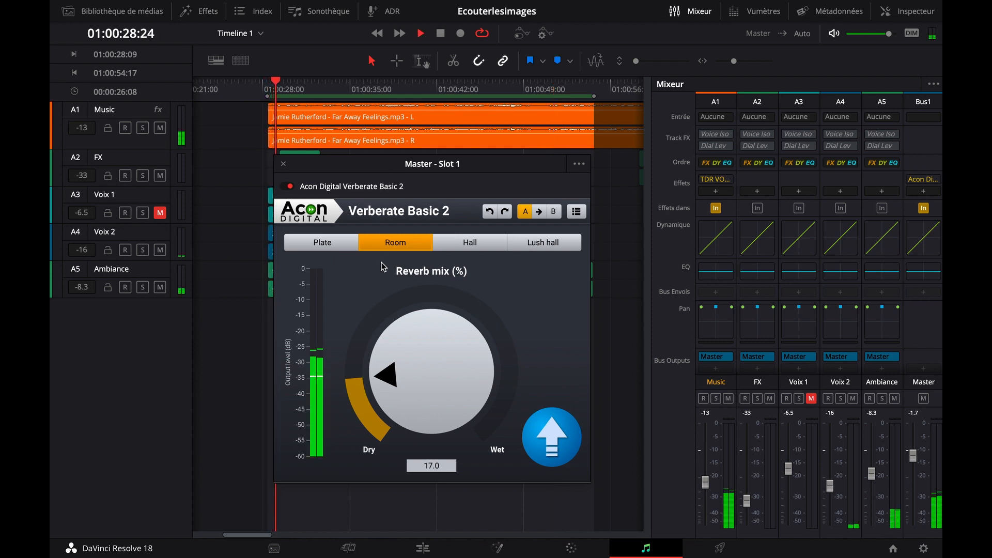
{"action": "mouse_move", "coordinate": [388, 376]}
{"action": "left_mouse_down"}
{"action": "mouse_move", "coordinate": [383, 394]}
{"action": "mouse_move", "coordinate": [382, 362]}
{"action": "mouse_move", "coordinate": [381, 387]}
{"action": "left_mouse_up"}
{"action": "key", "text": "space"}
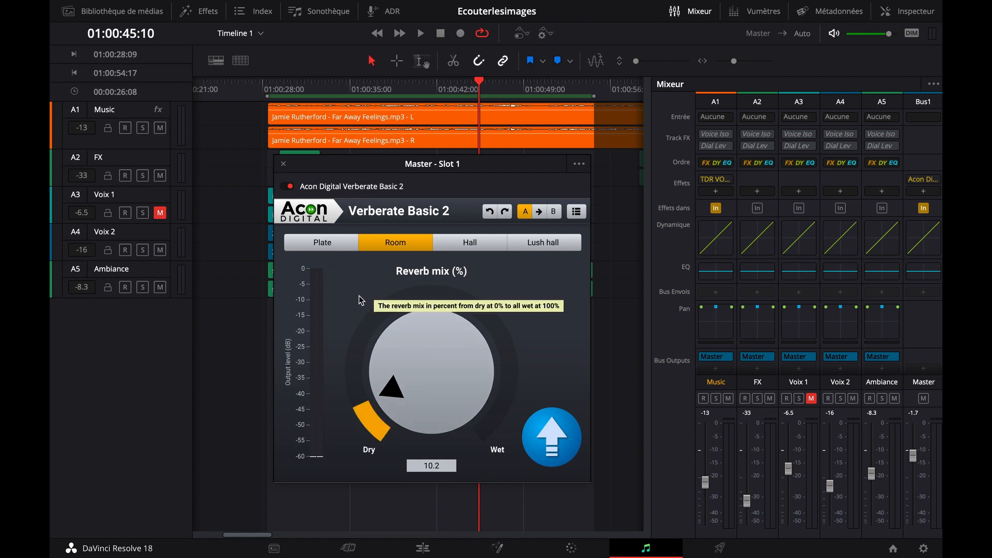
Step: Play the loop while repeatedly bypassing and re-enabling Verberate to compare the mix with and without reverb, leaving it enabled
{"action": "key", "text": "space"}
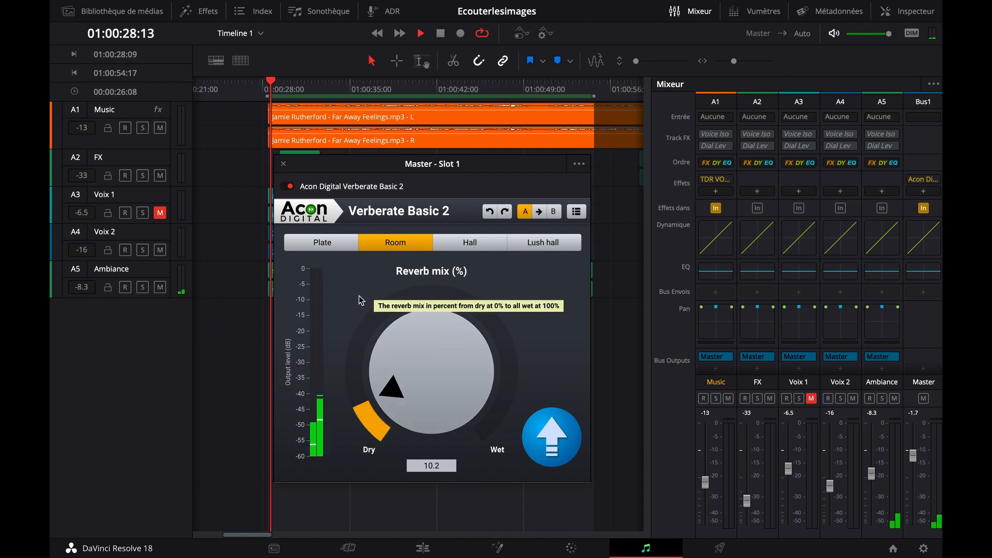
{"action": "left_click", "coordinate": [288, 188]}
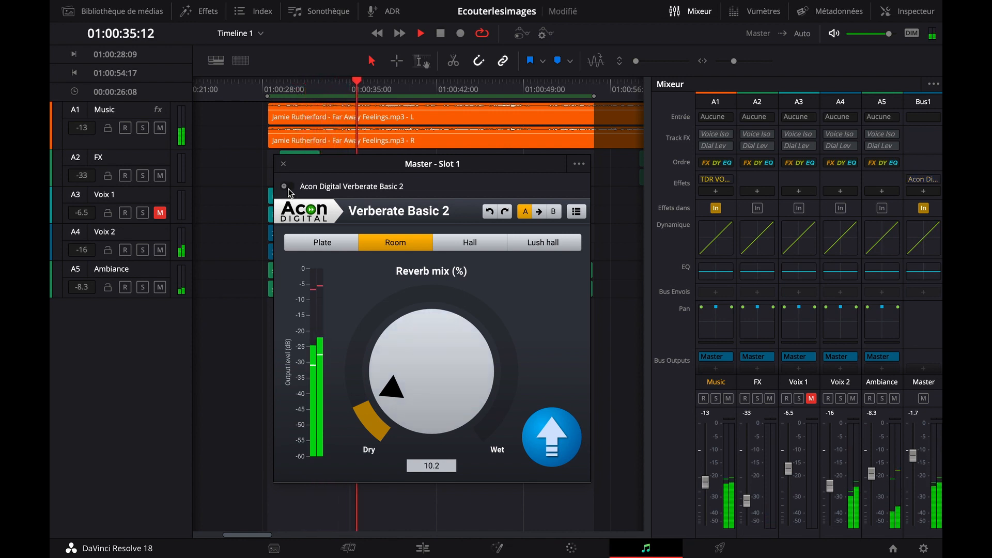
{"action": "left_click", "coordinate": [289, 188]}
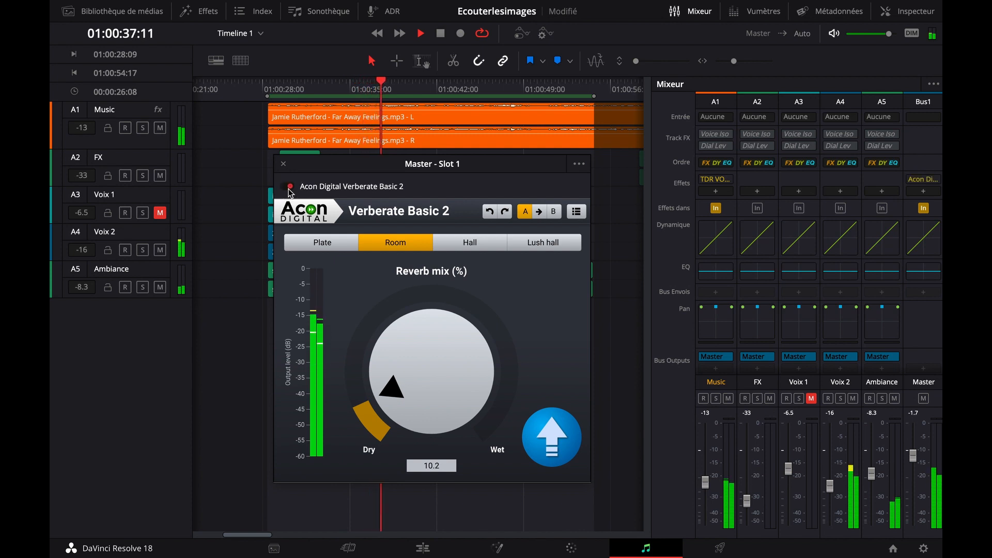
{"action": "left_click", "coordinate": [288, 187]}
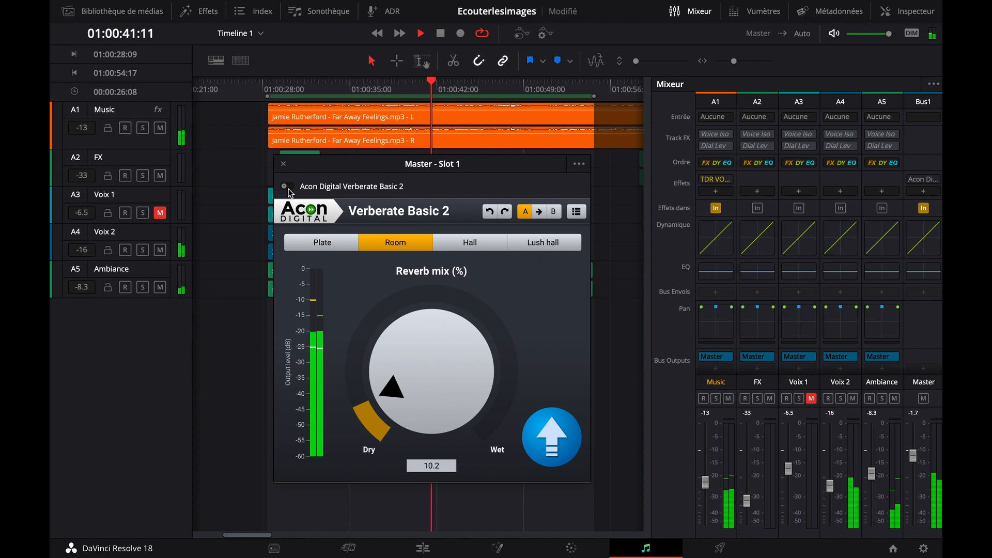
{"action": "left_click", "coordinate": [287, 188]}
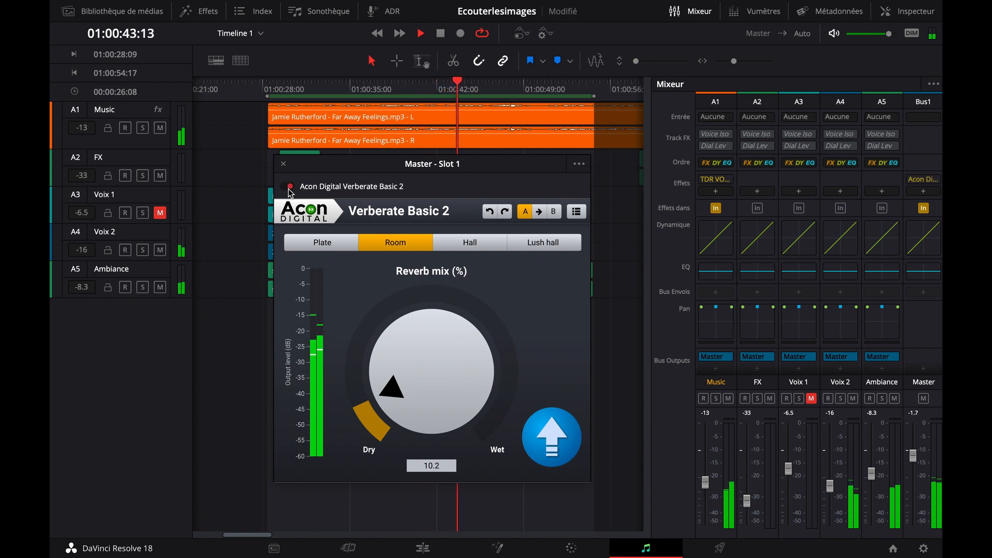
{"action": "left_click", "coordinate": [288, 188]}
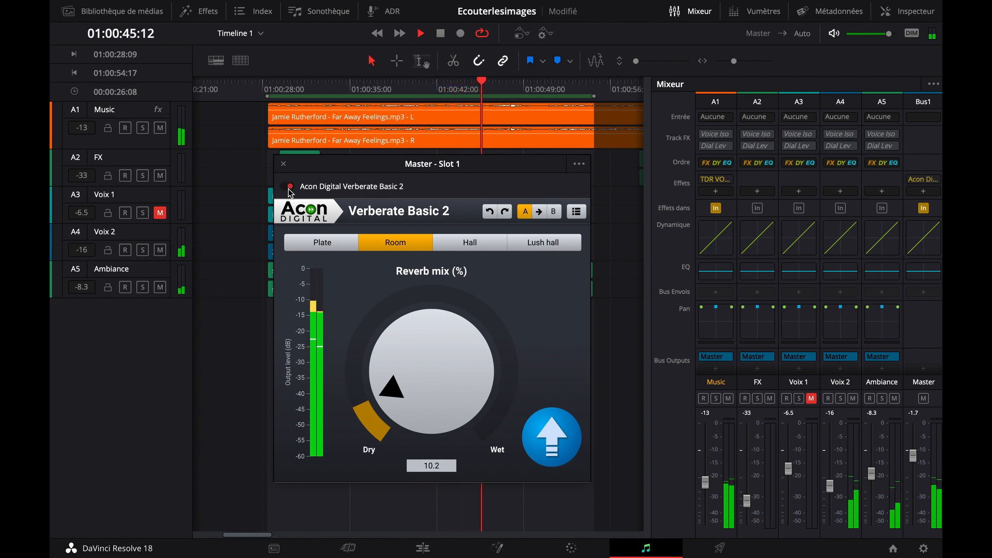
{"action": "left_click", "coordinate": [287, 188]}
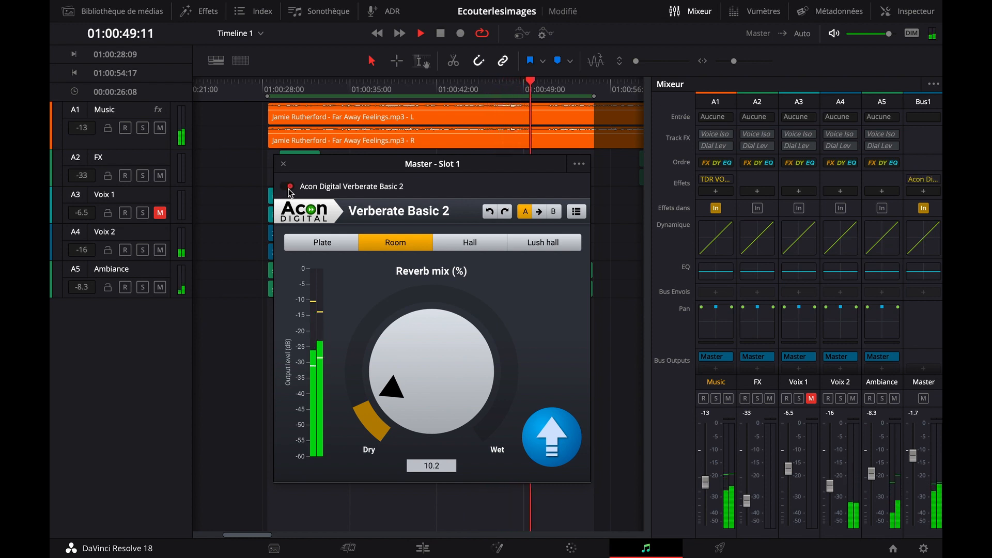
{"action": "key", "text": "space"}
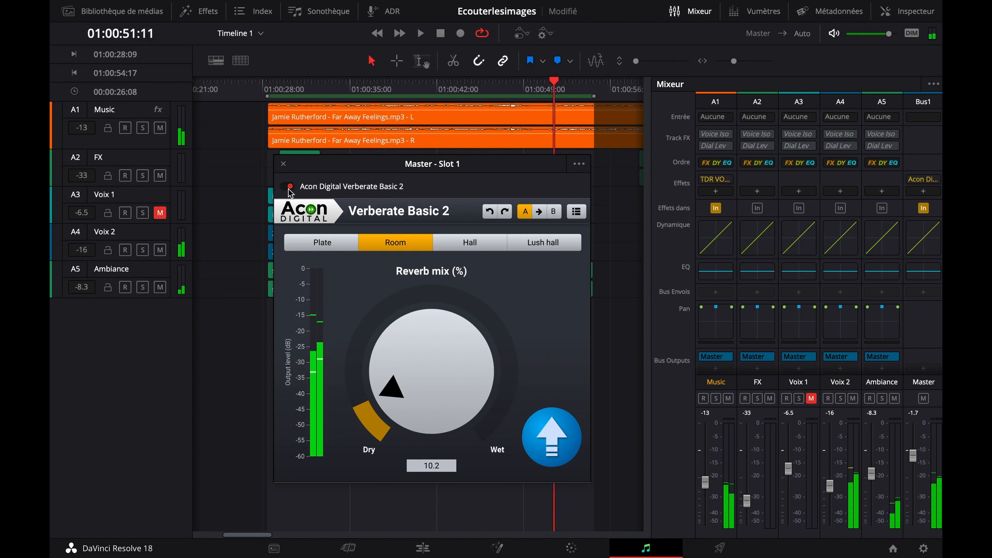